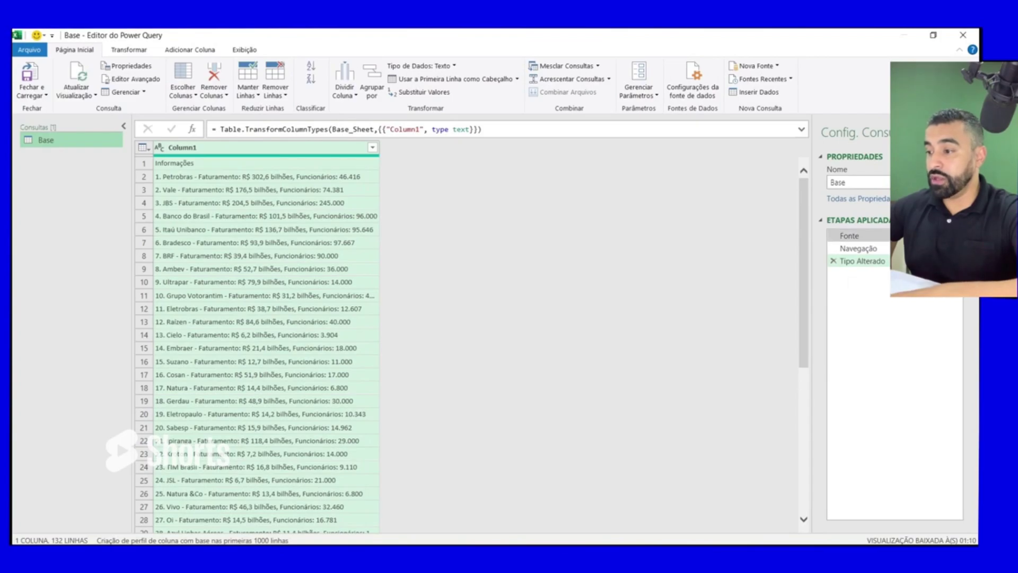
Inspect the Base query's Fonte and Navegação steps, and delete its Tipo Alterado step.
left_click(849, 235)
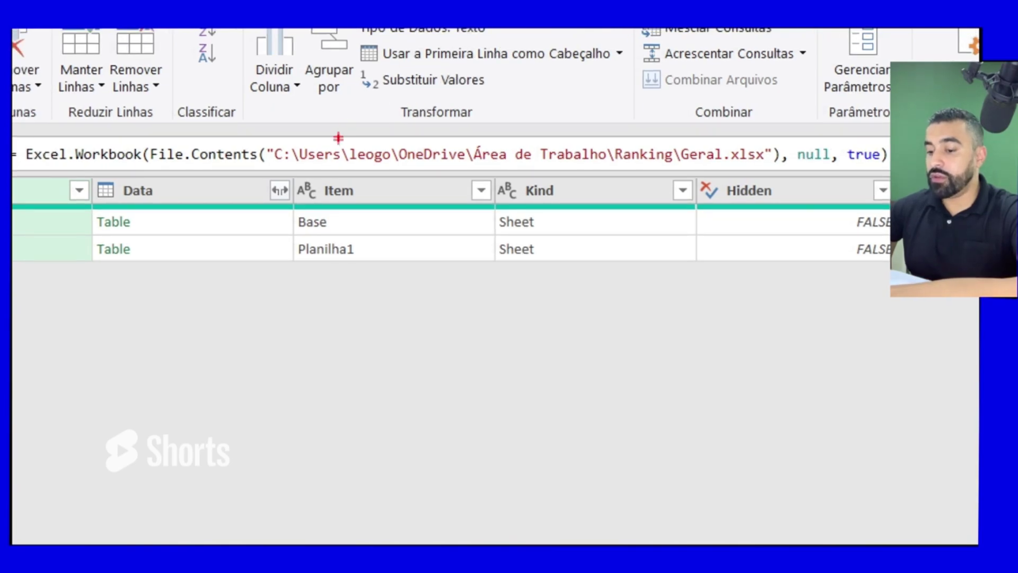
mouse_move(255, 136)
left_mouse_down()
mouse_move(256, 165)
mouse_move(300, 179)
mouse_move(788, 169)
left_mouse_up()
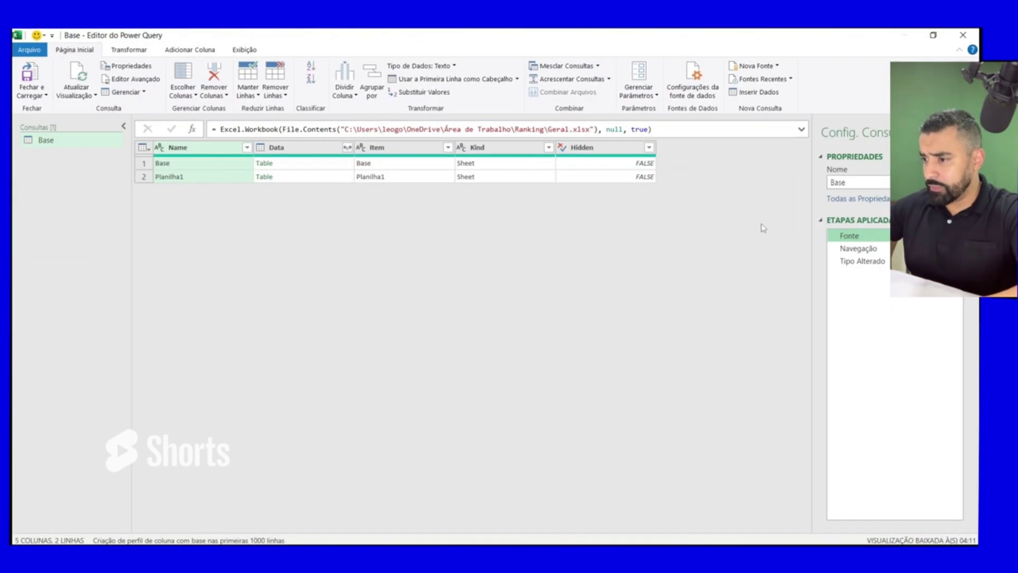
left_click(863, 249)
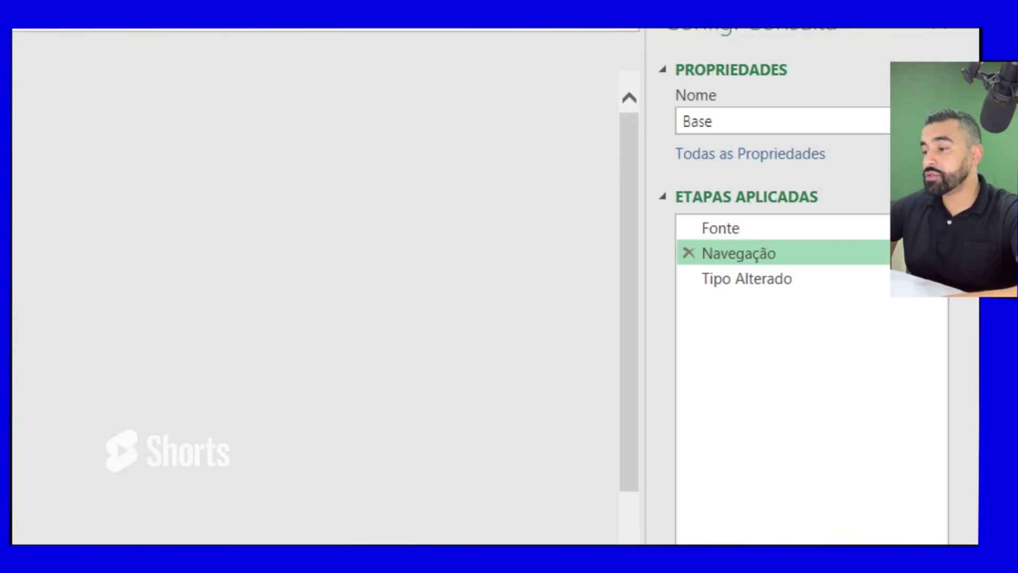
left_click_drag(682, 277, 591, 264)
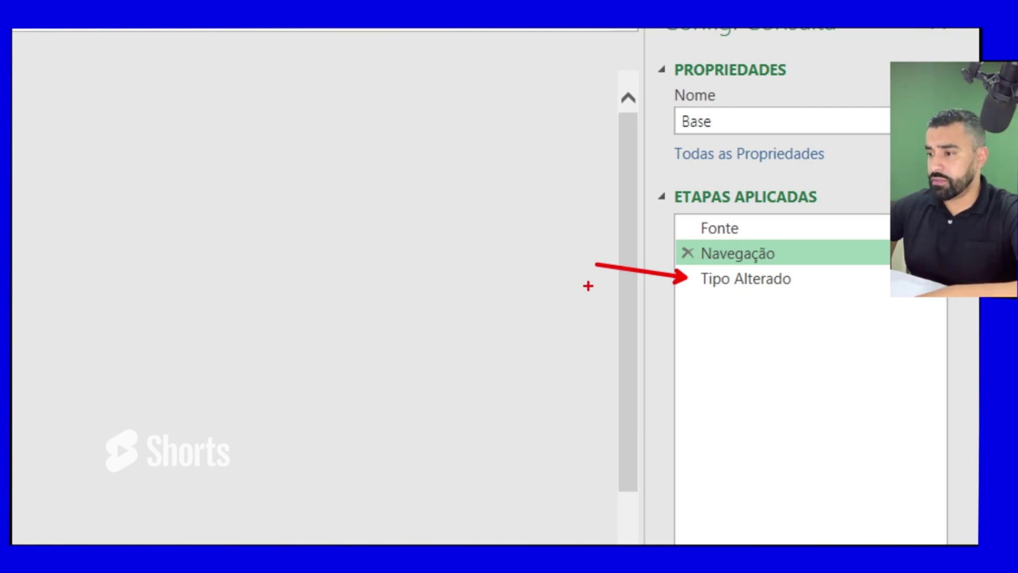
left_click(693, 285)
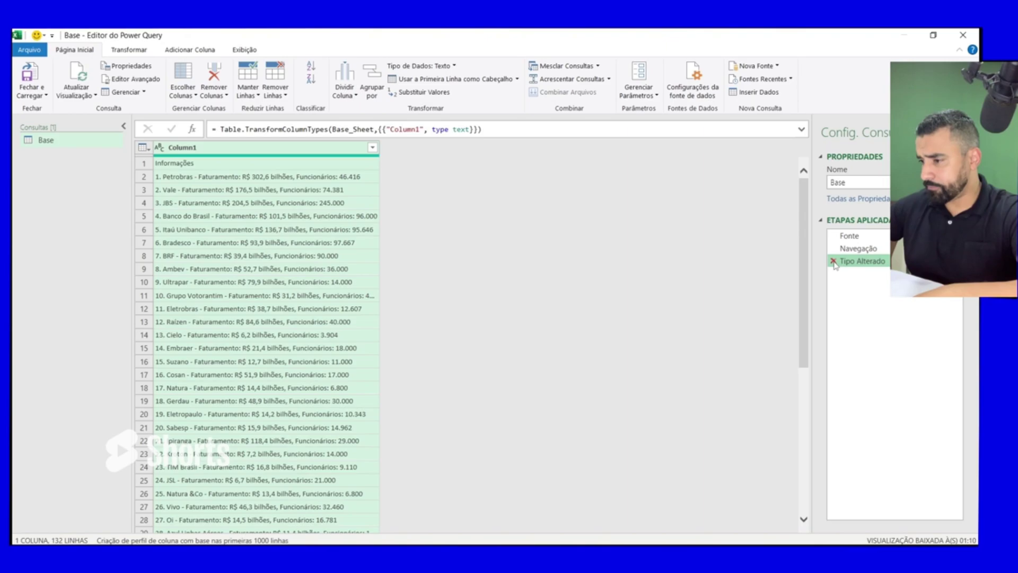
left_click(834, 262)
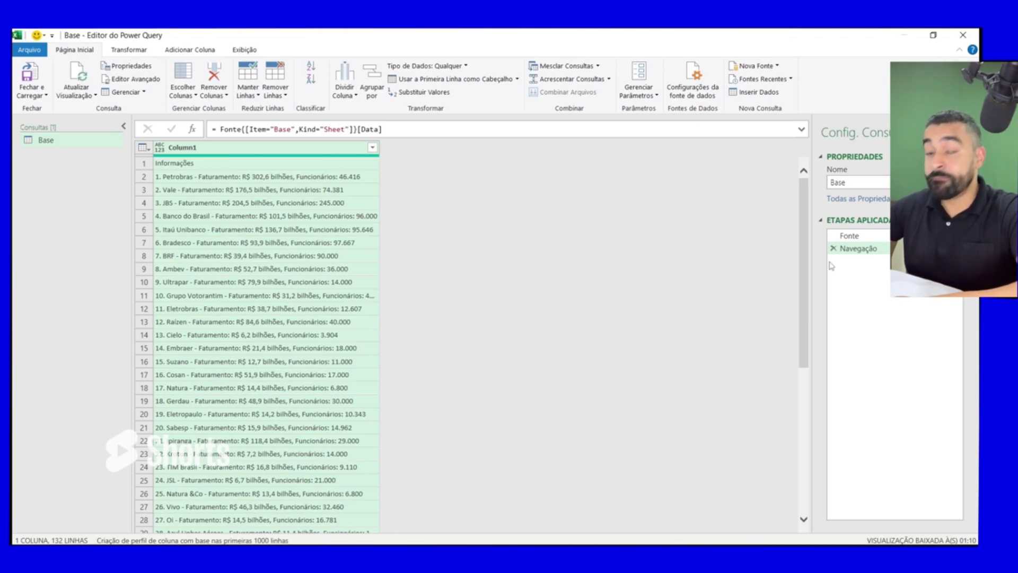
Rename the Base query as TB_Base_Geral.
left_click(861, 182)
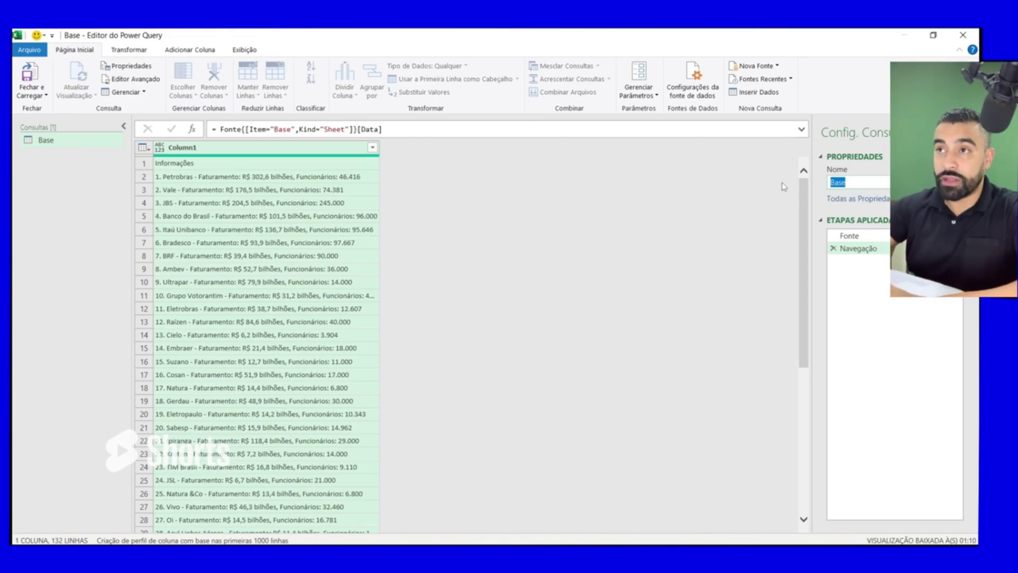
type("TB")
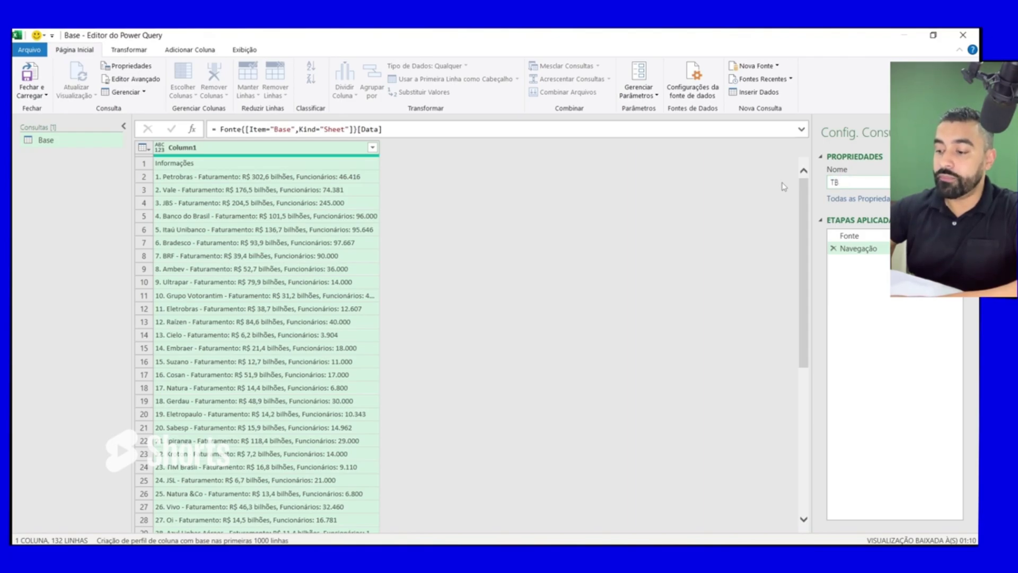
type("_Base")
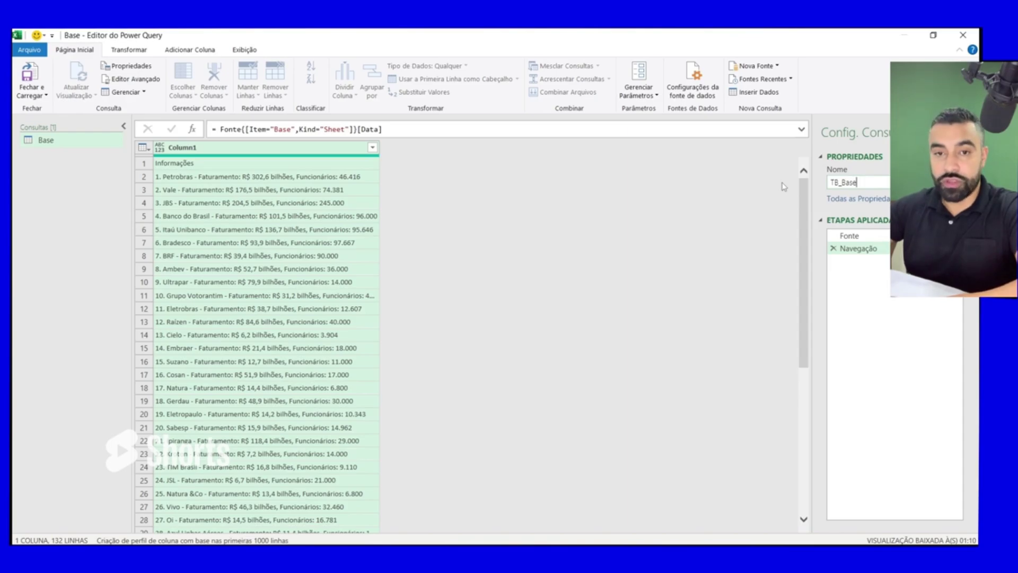
type("_")
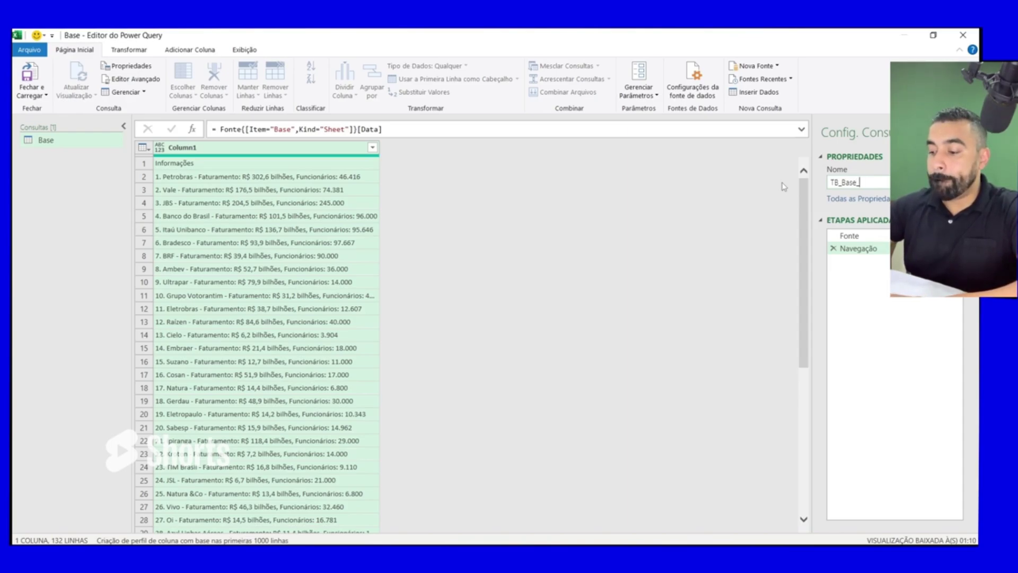
type("Gera")
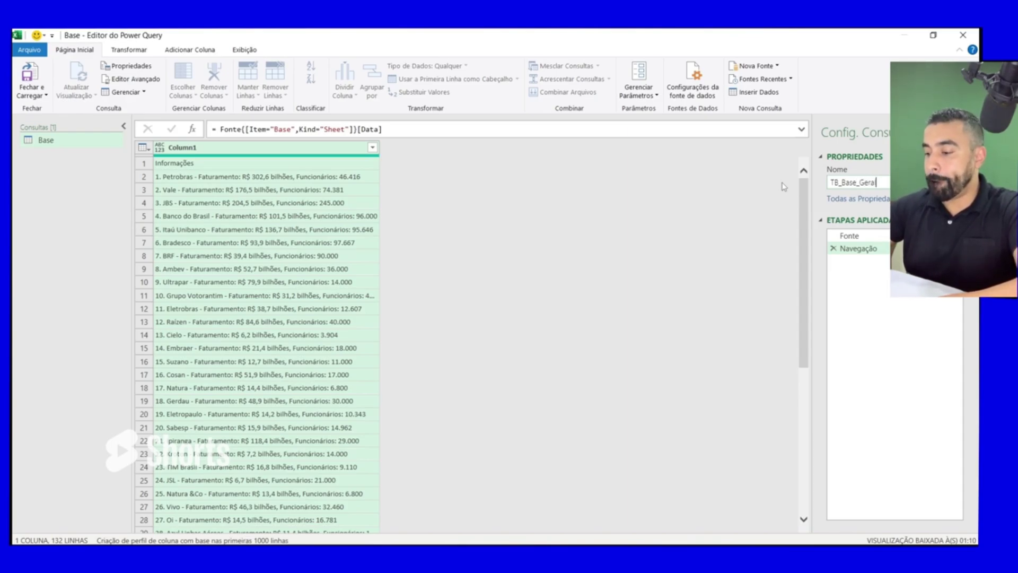
type("l")
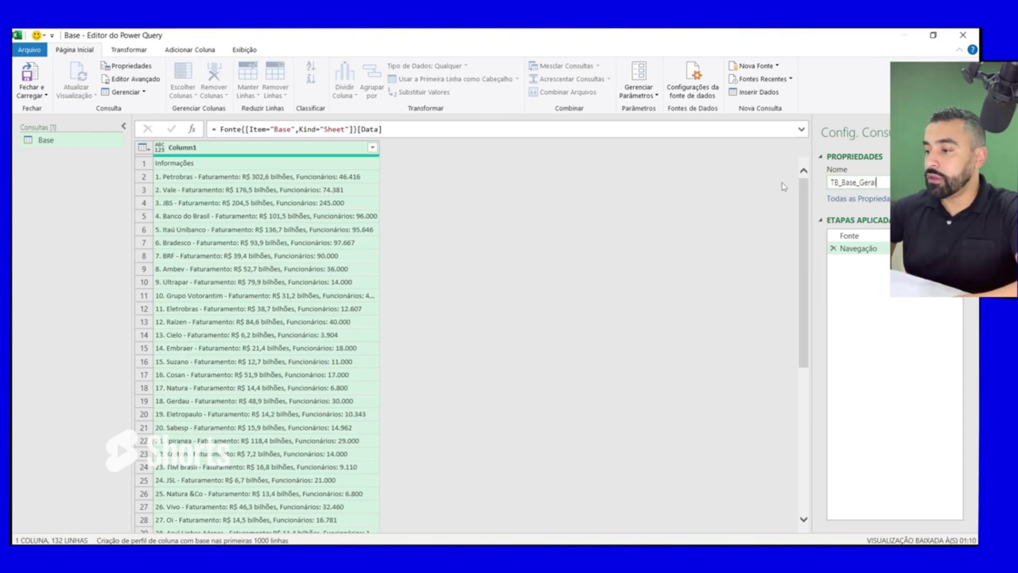
key("Return")
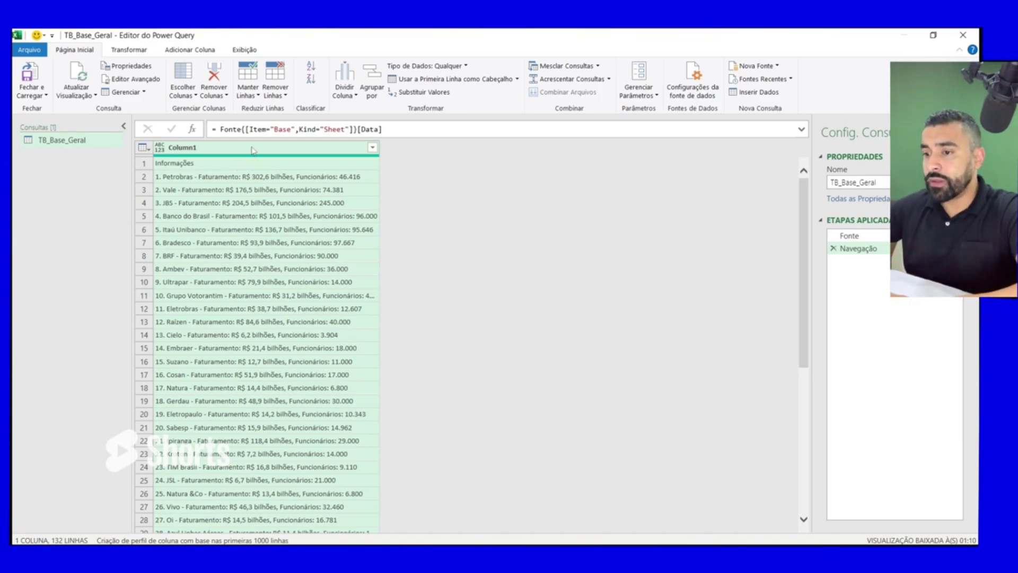
Remove the top 1 row, which holds the "Informações" heading, from the query's data.
left_click(144, 165)
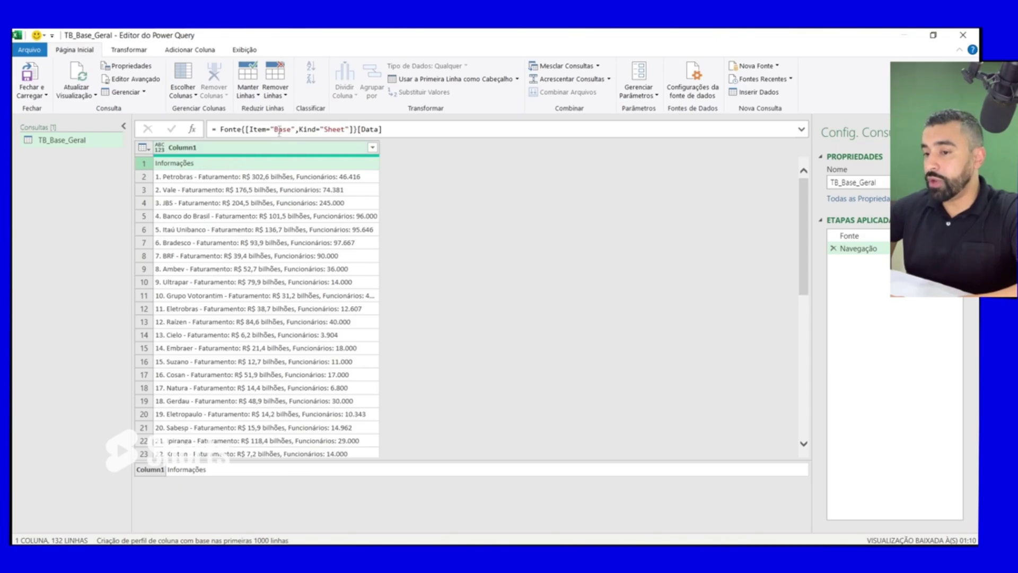
left_click(276, 95)
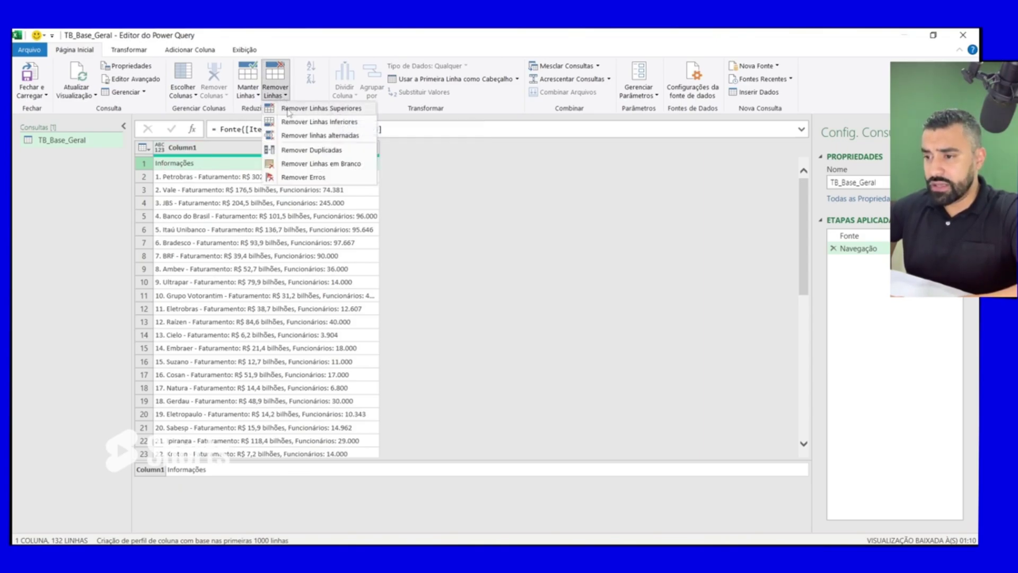
left_click(334, 109)
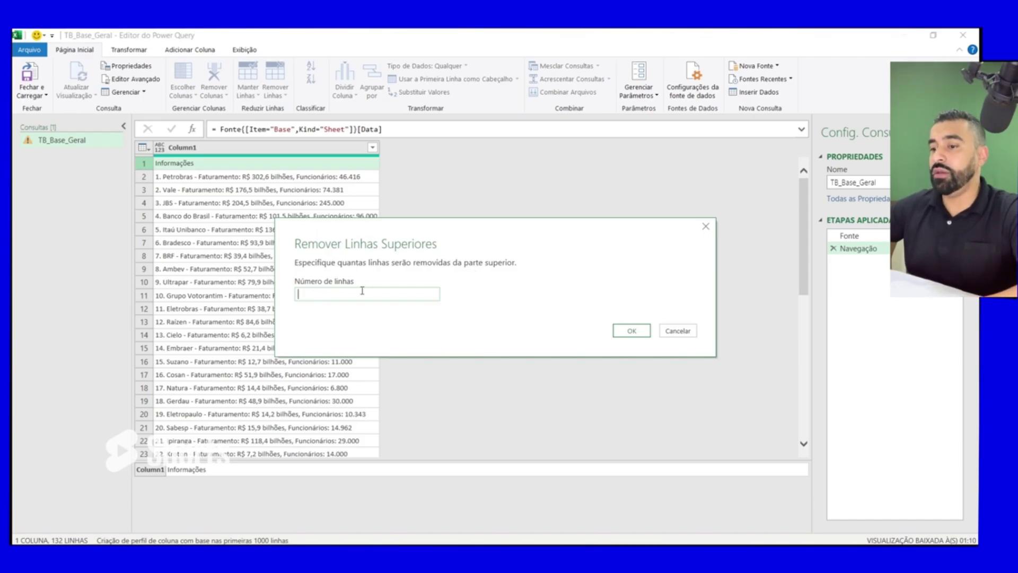
left_click(631, 331)
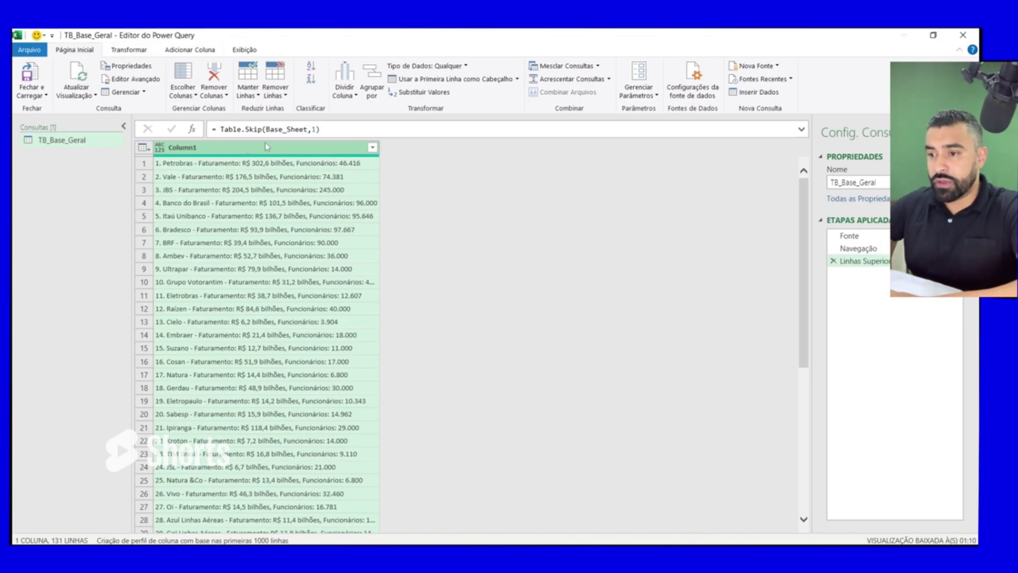
Add a column extracting the text before the ":" delimiter from Column1, scanning from the start of the entry and ignoring 0 delimiters.
left_click(187, 51)
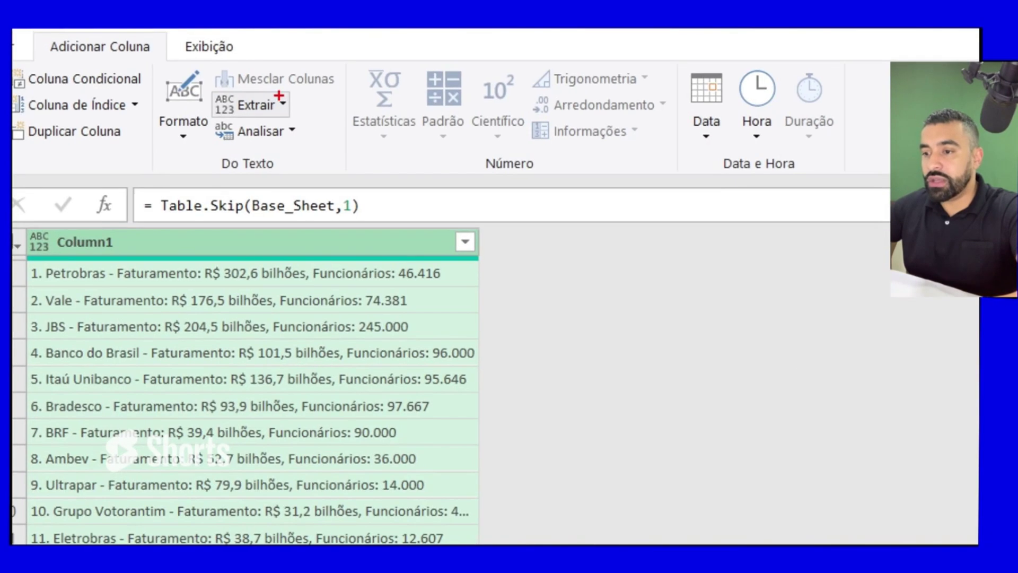
left_click_drag(296, 103, 357, 98)
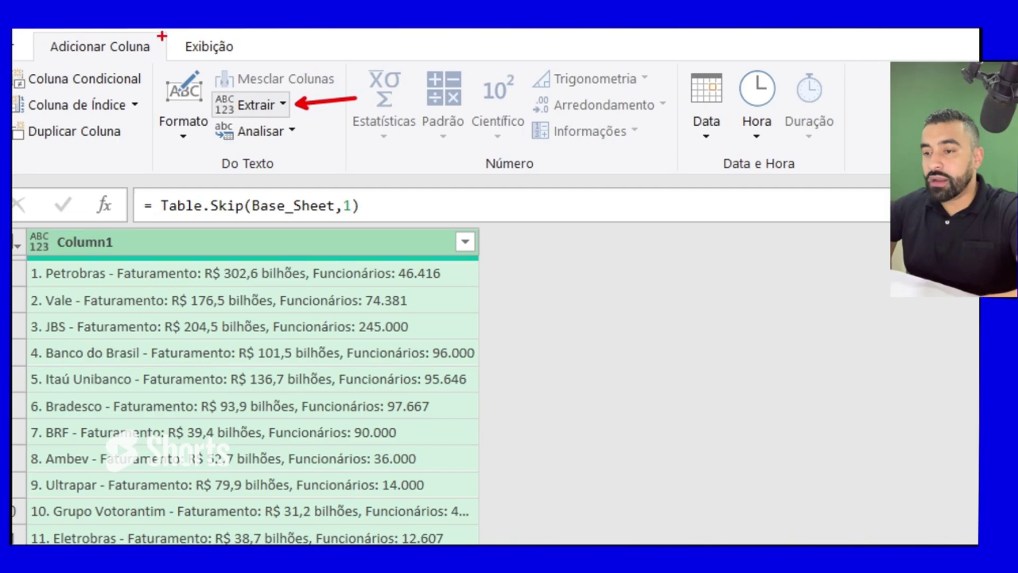
mouse_move(163, 35)
left_mouse_down()
mouse_move(154, 67)
mouse_move(32, 69)
left_mouse_up()
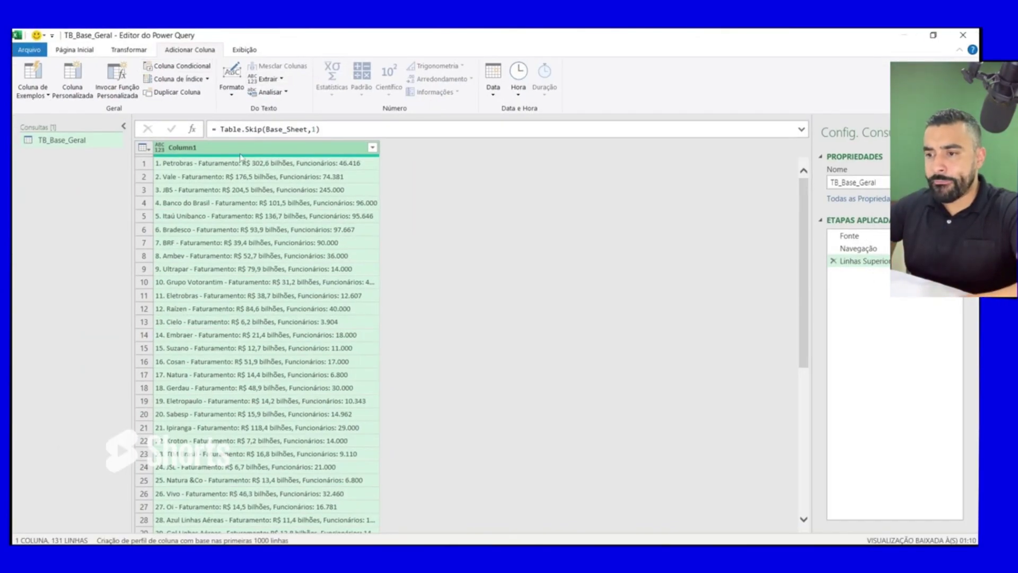
left_click(284, 82)
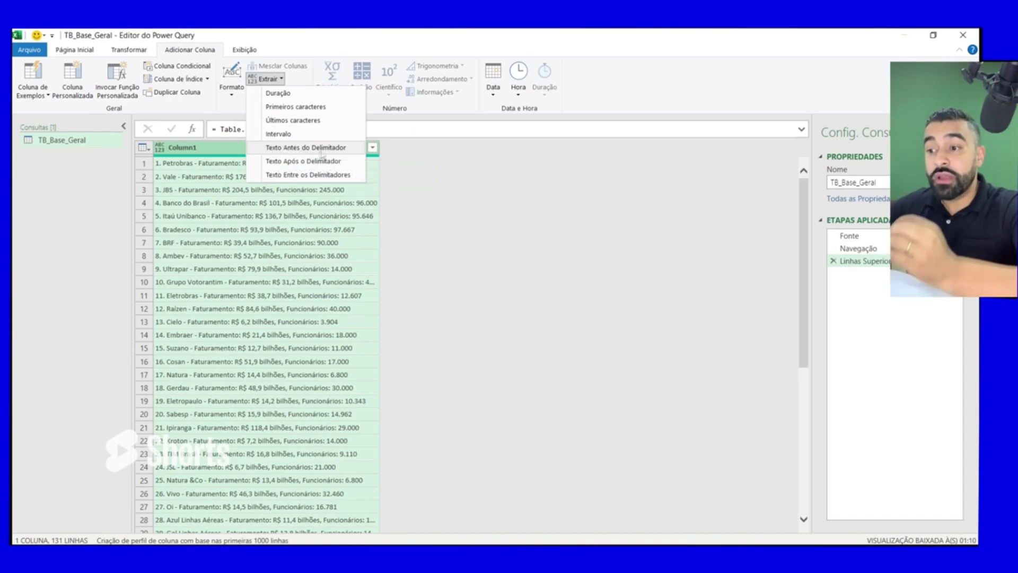
left_click(347, 151)
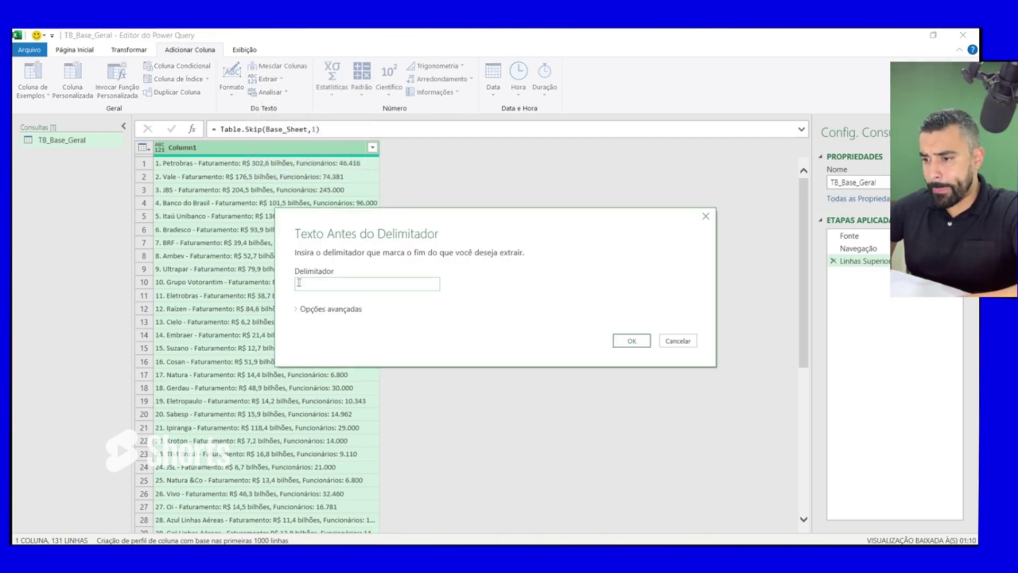
left_click_drag(420, 227, 561, 179)
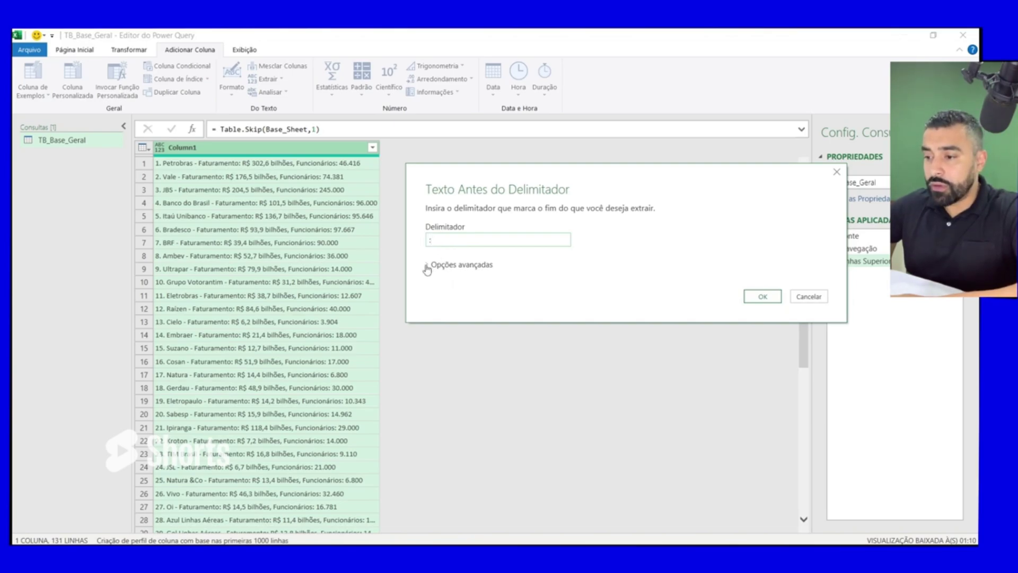
left_click(428, 265)
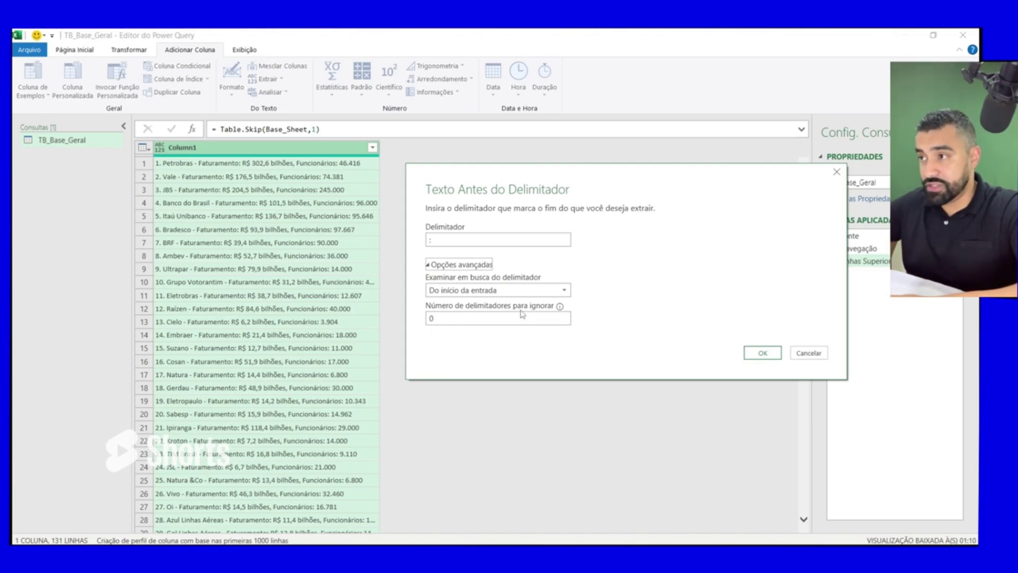
left_click(758, 354)
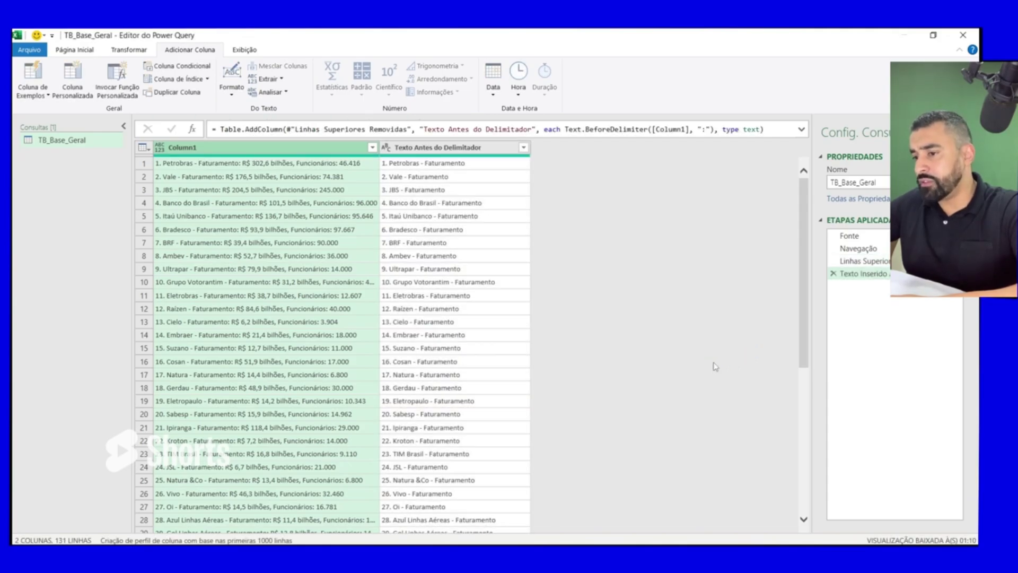
left_click(429, 148)
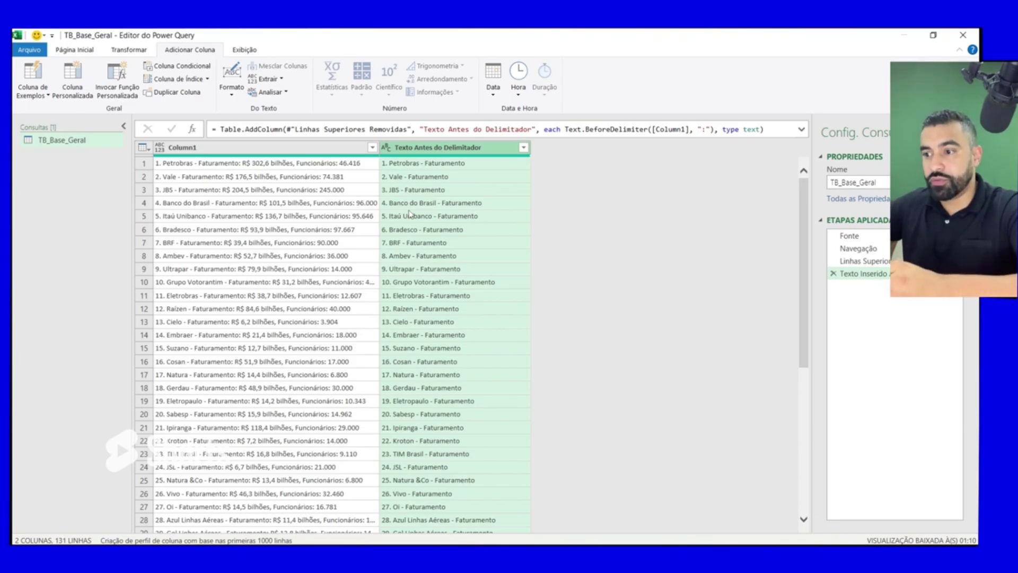
left_click(479, 194)
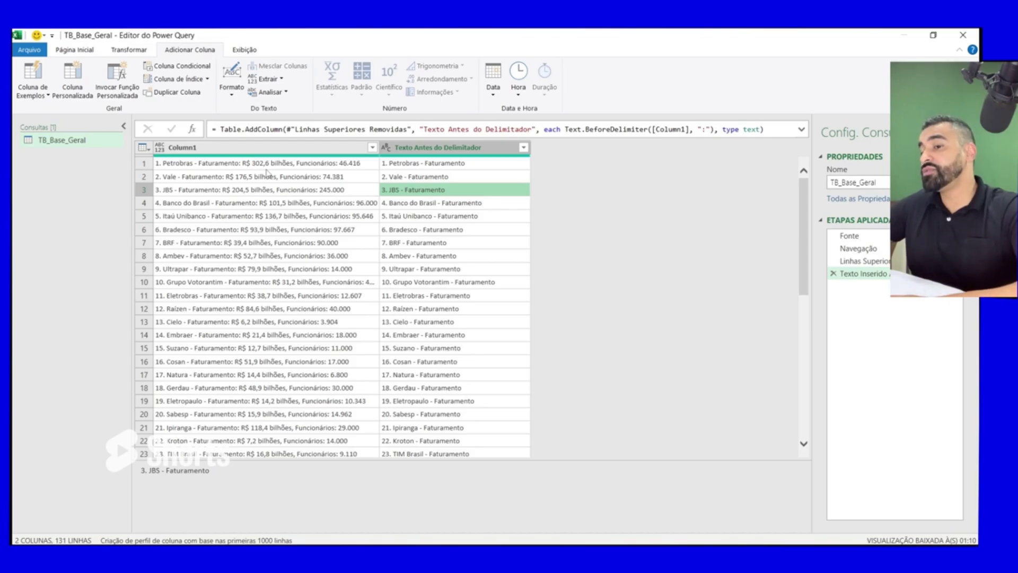
left_click(438, 149)
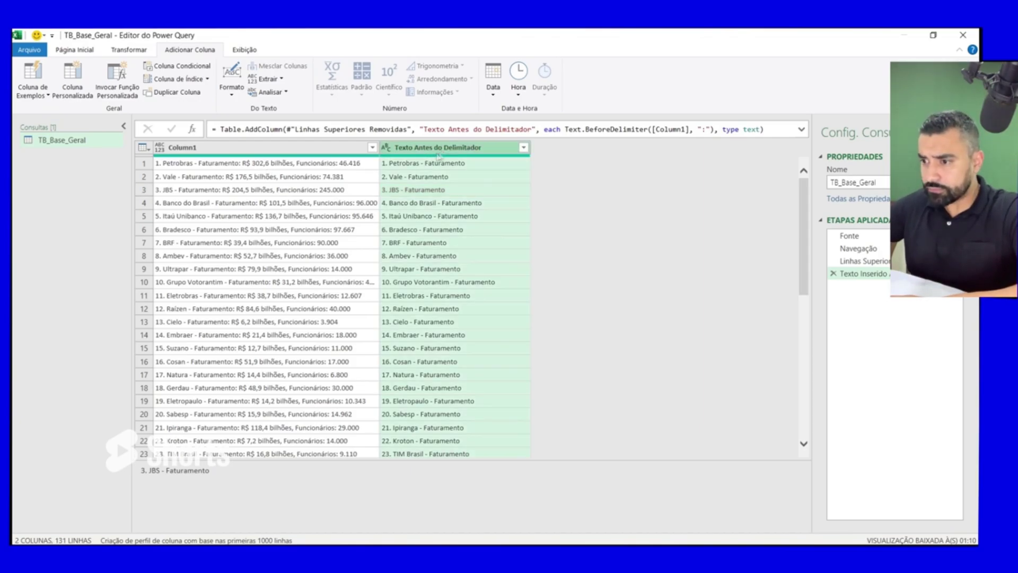
Try adding a column with the text after the ":" delimiter in Column1, ignoring 0 delimiters from the start, and delete that applied step.
left_click(298, 153)
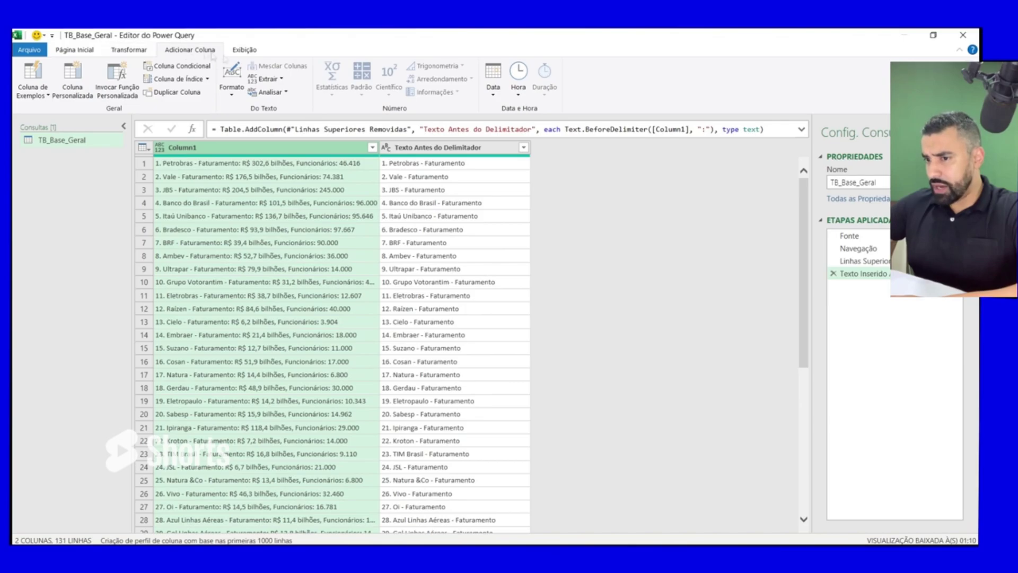
left_click(284, 79)
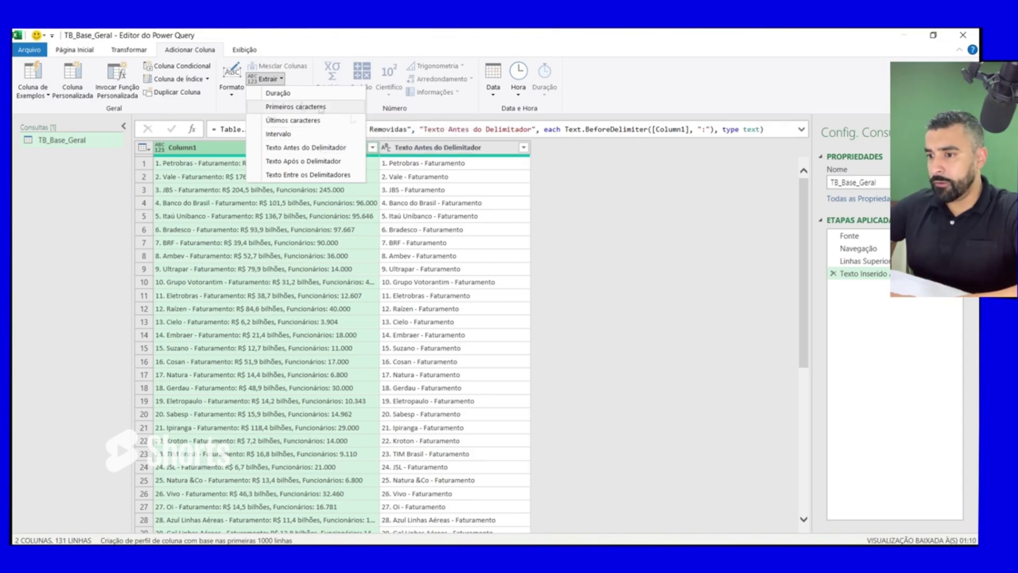
left_click(604, 199)
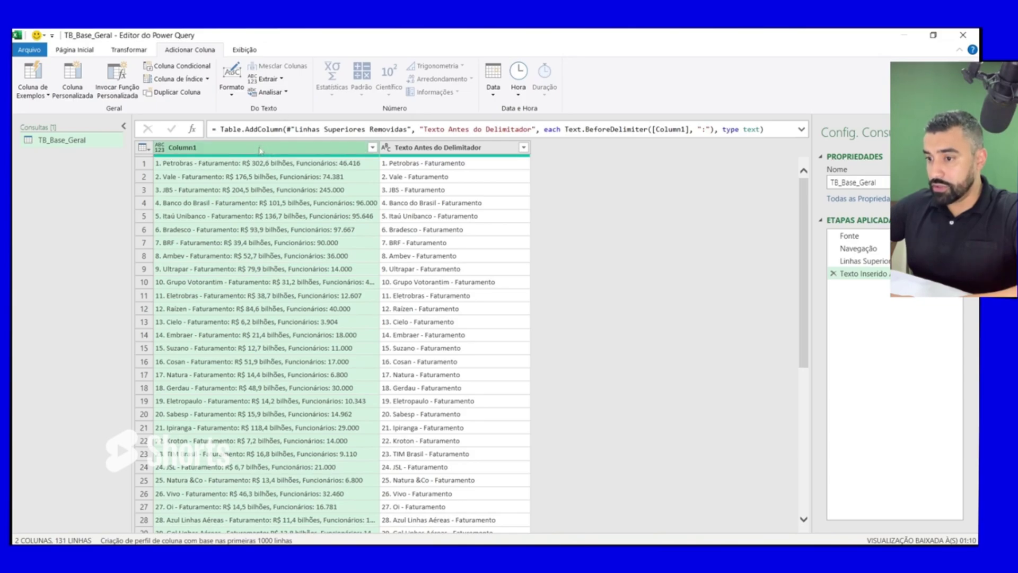
left_click(282, 80)
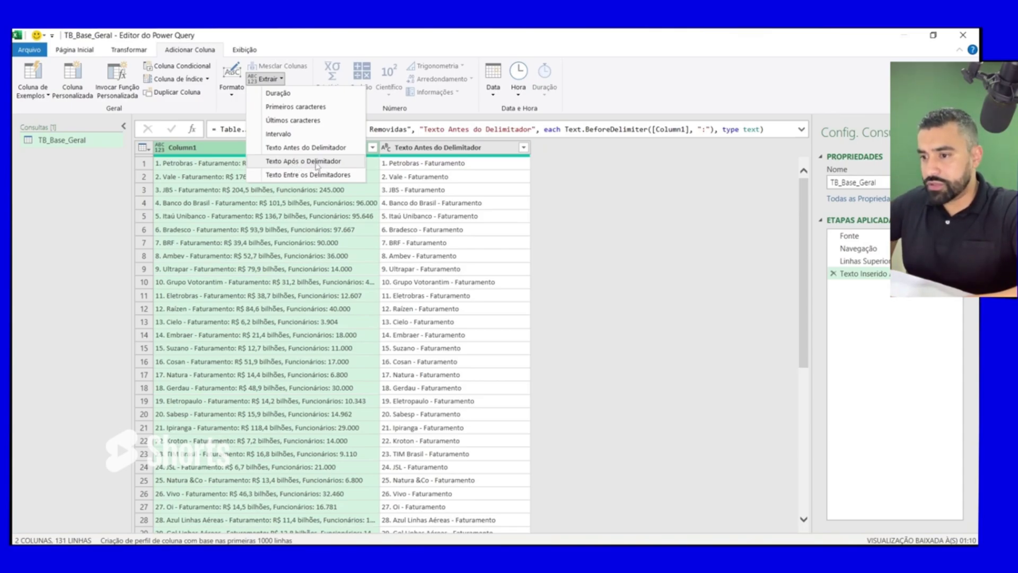
left_click(316, 161)
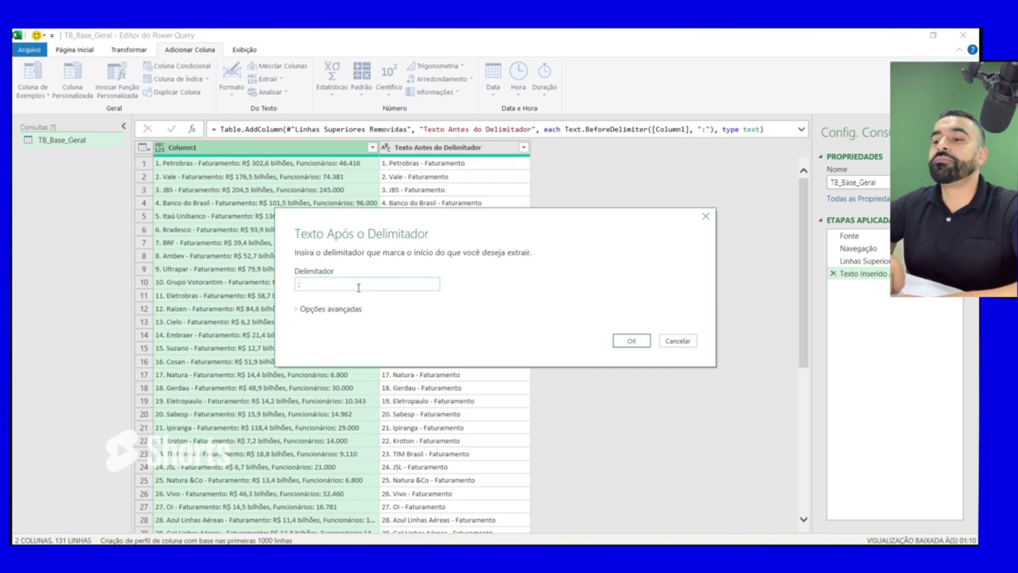
left_click(298, 313)
left_click_drag(446, 236, 572, 175)
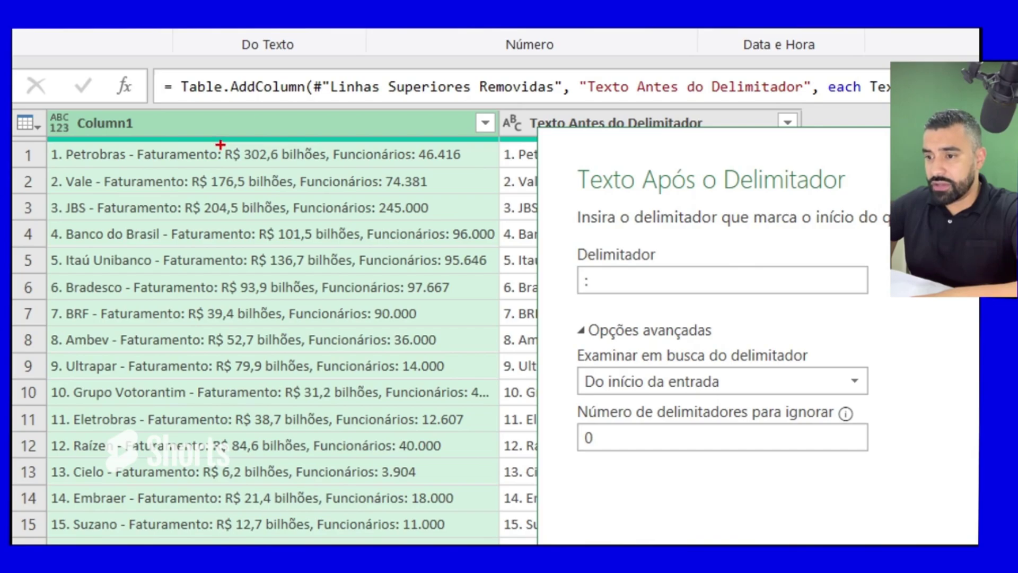
left_click_drag(220, 144, 221, 93)
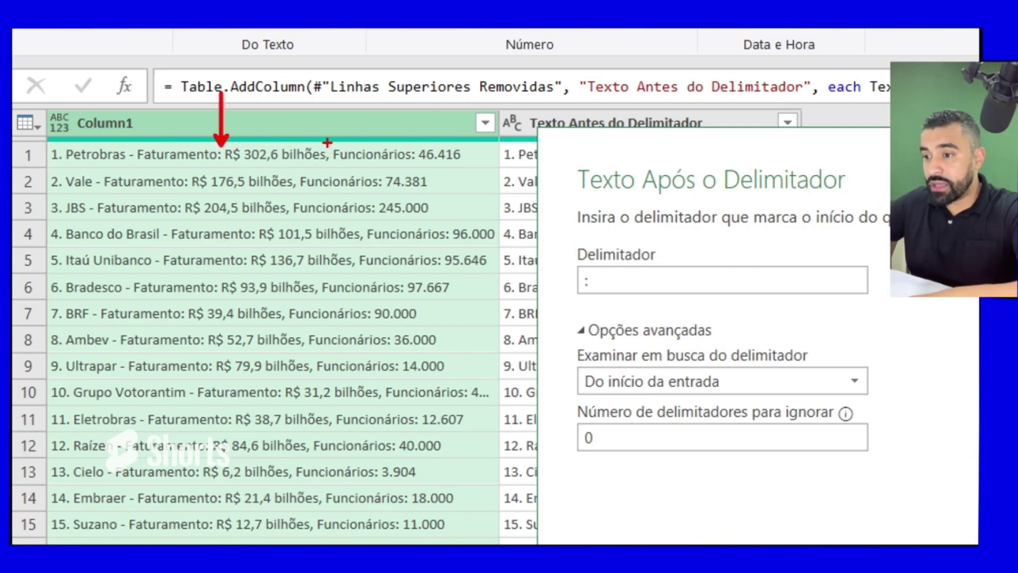
left_click_drag(327, 142, 328, 94)
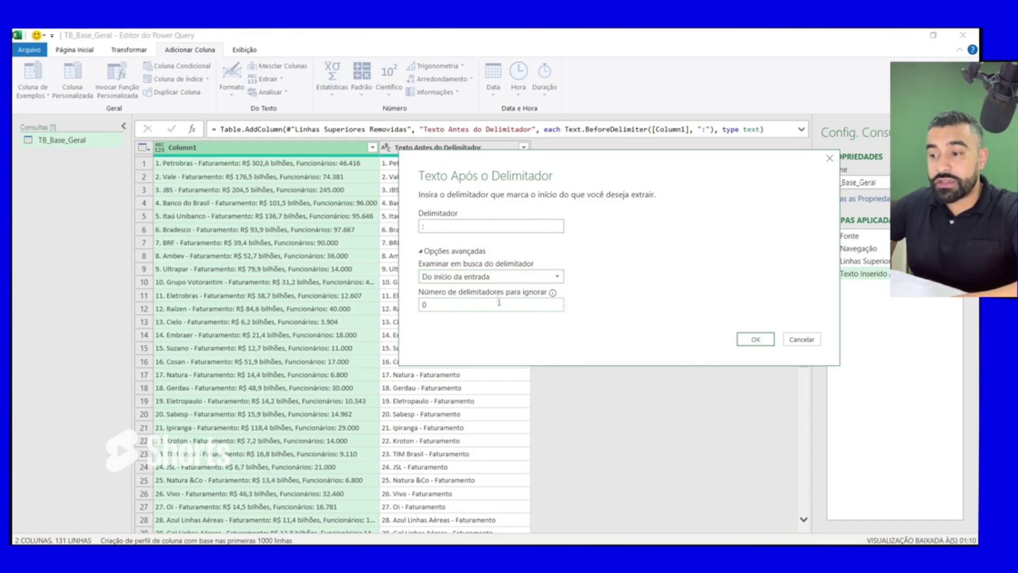
left_click(435, 305)
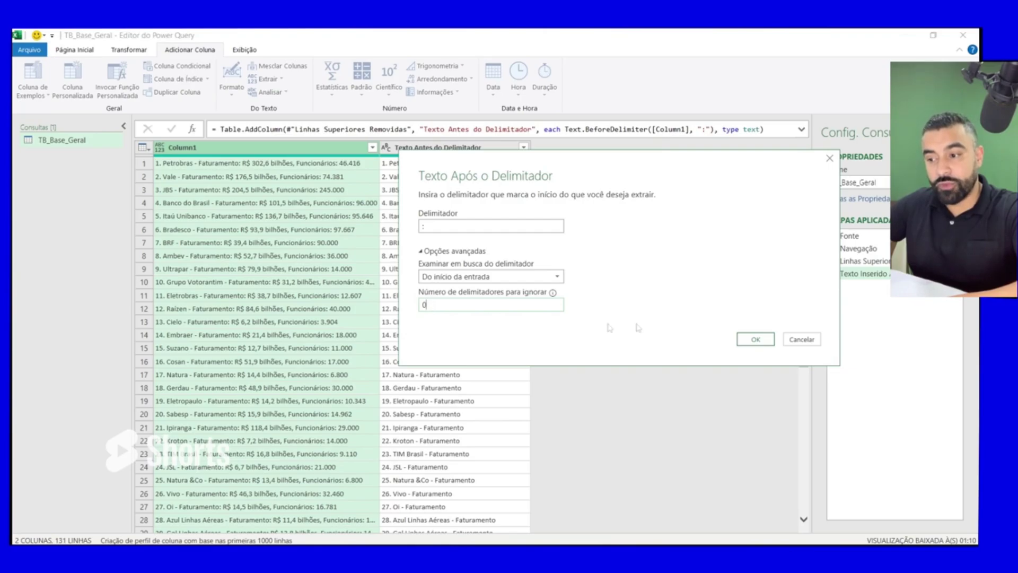
left_click(755, 339)
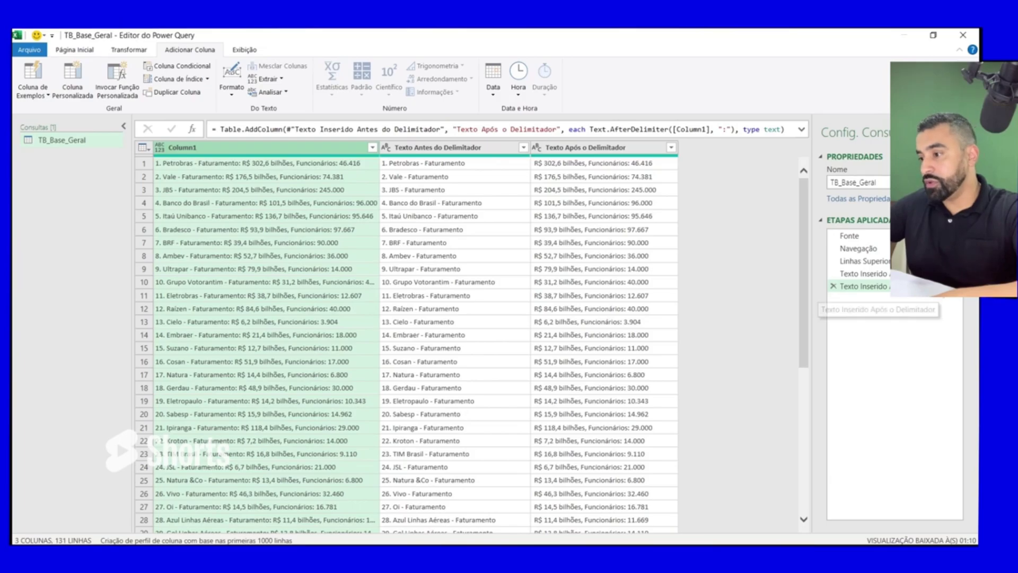
left_click(834, 287)
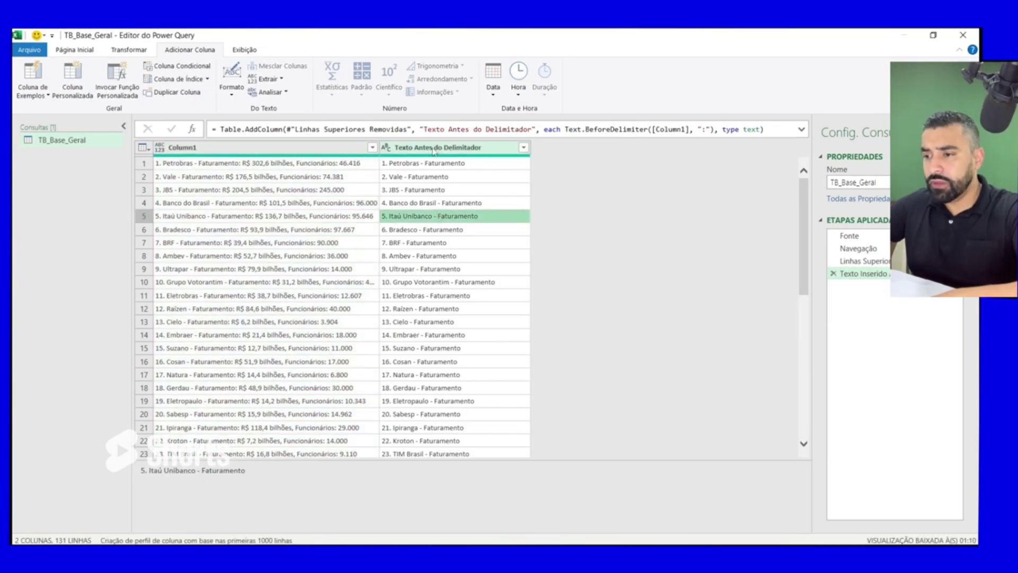
Set up a text-between-delimiters extraction on Column1 with ":" as the start delimiter and "," as the end delimiter.
left_click(282, 80)
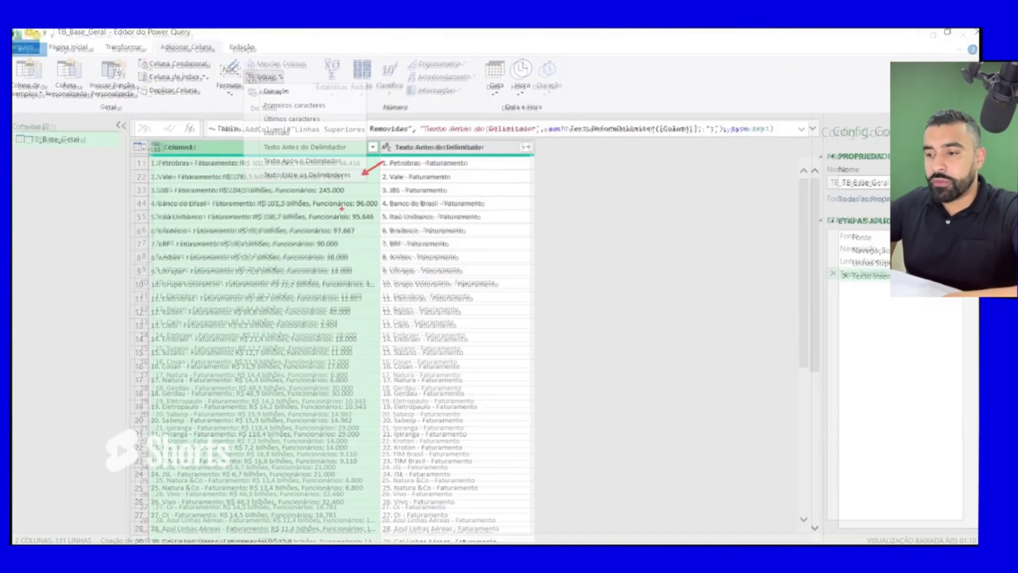
key("Escape")
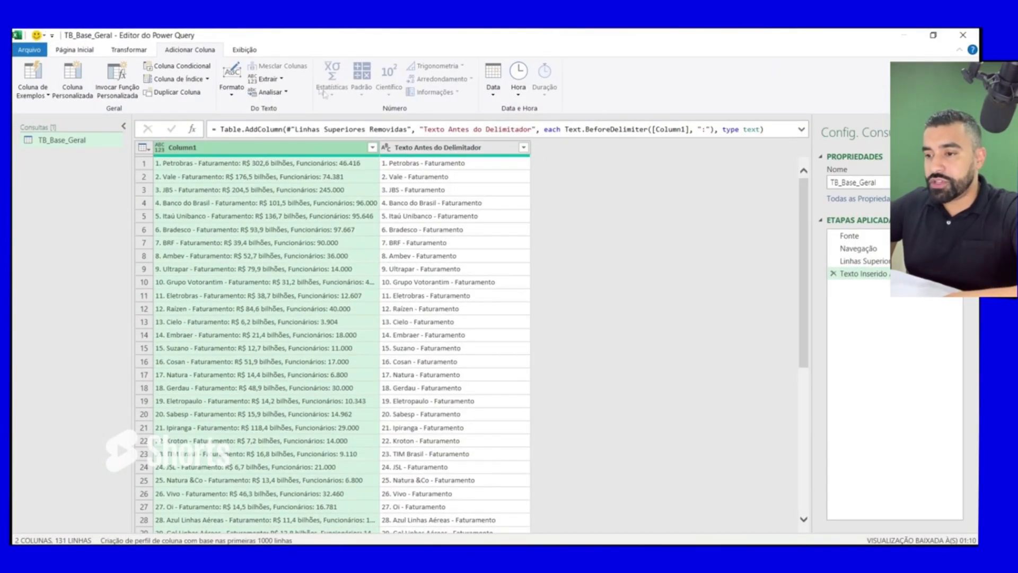
left_click(267, 79)
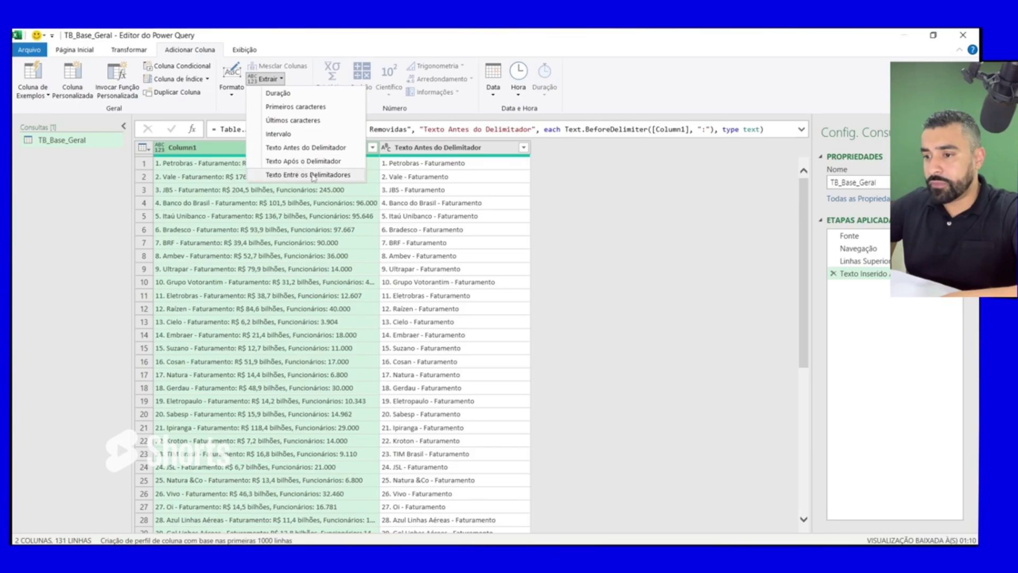
left_click(348, 177)
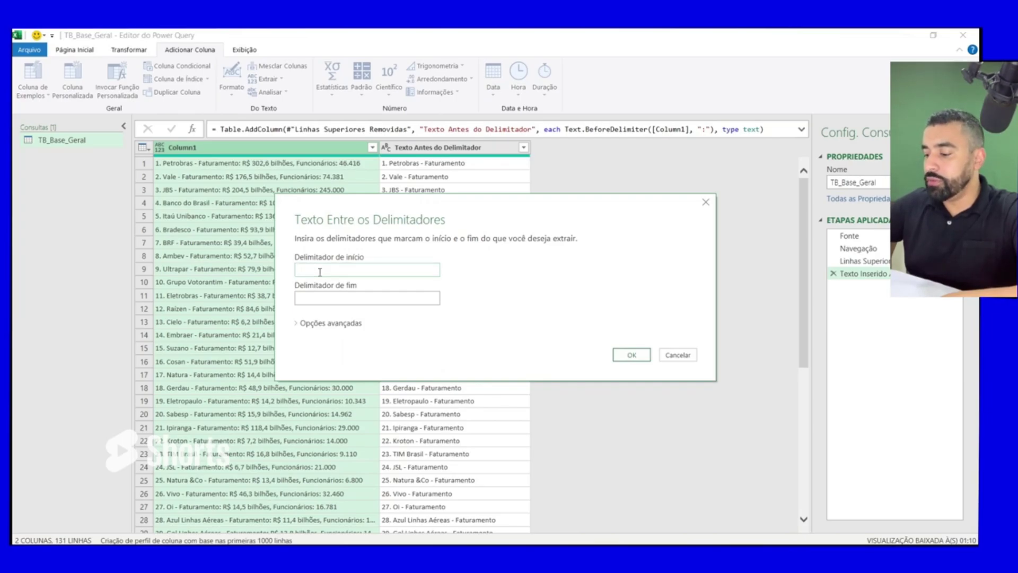
left_click(329, 302)
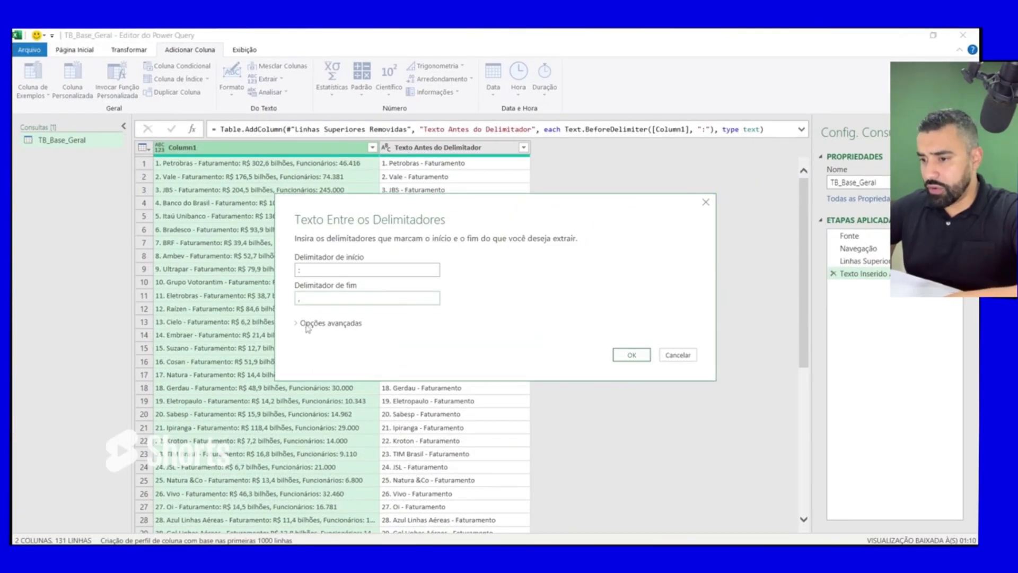
Add the extracted column, ignoring 0 start delimiters from the entry's start and 1 end delimiter from the start delimiter towards the entry's end.
left_click(307, 325)
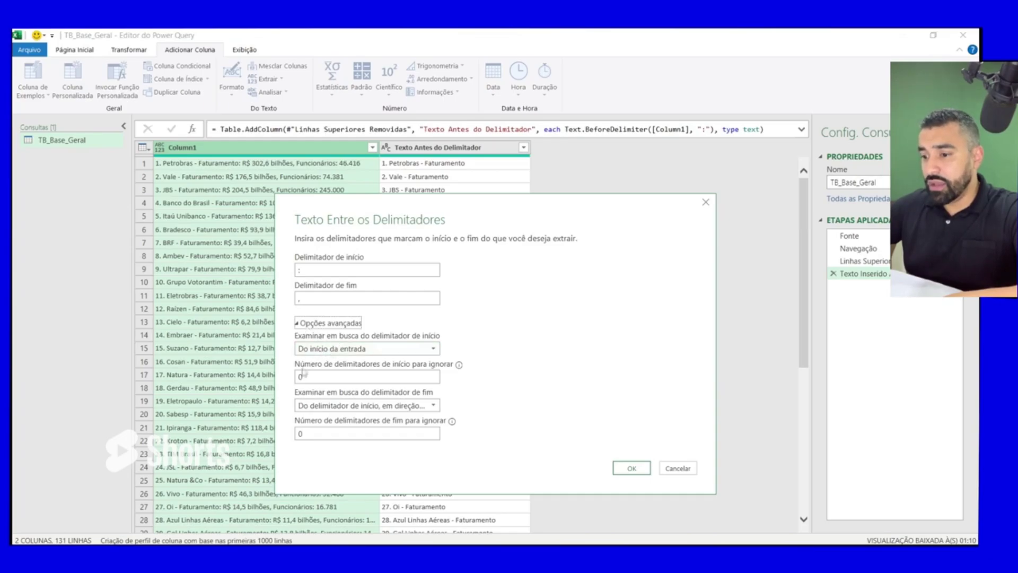
left_click_drag(312, 375, 291, 379)
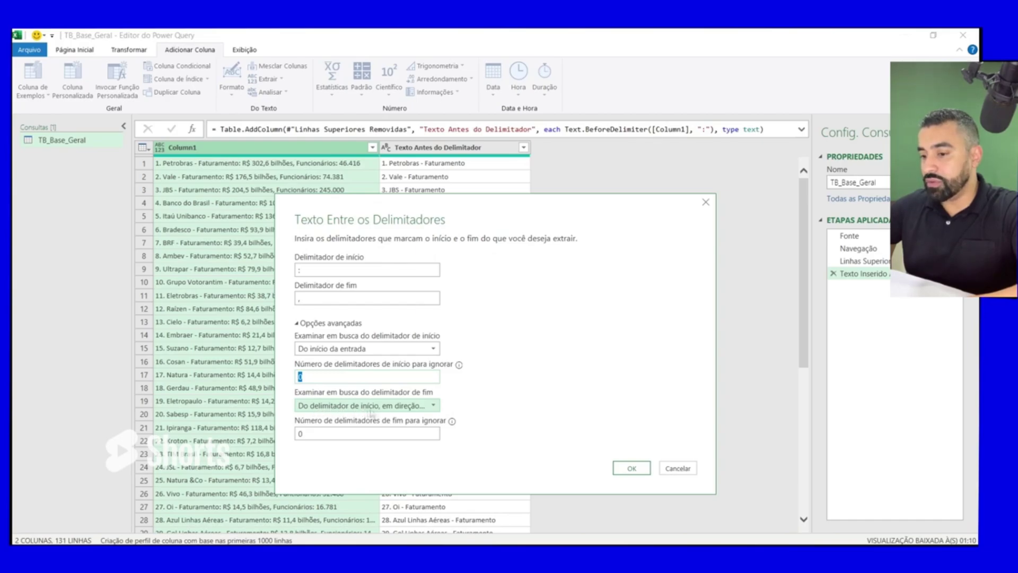
left_click(415, 407)
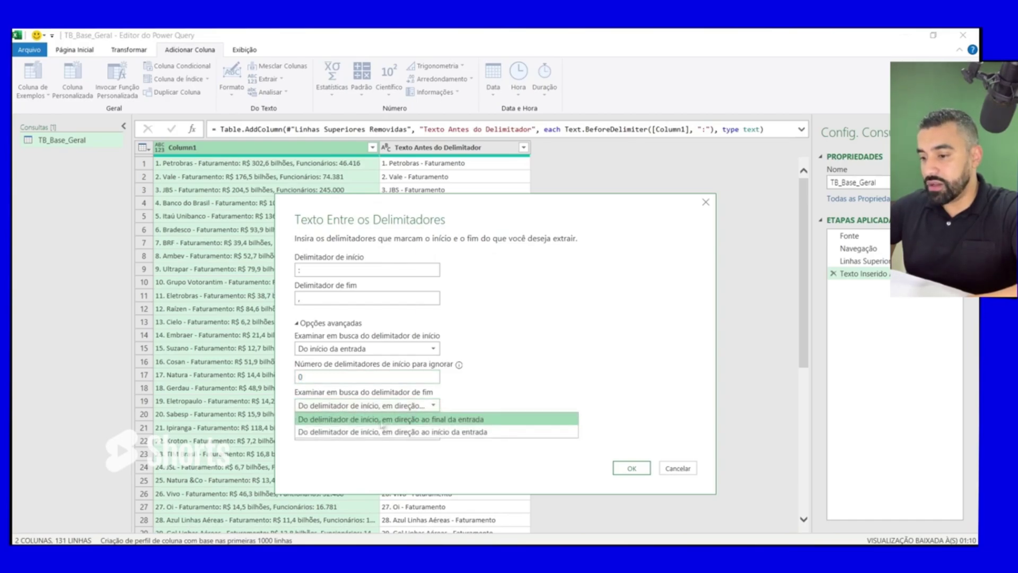
left_click(472, 420)
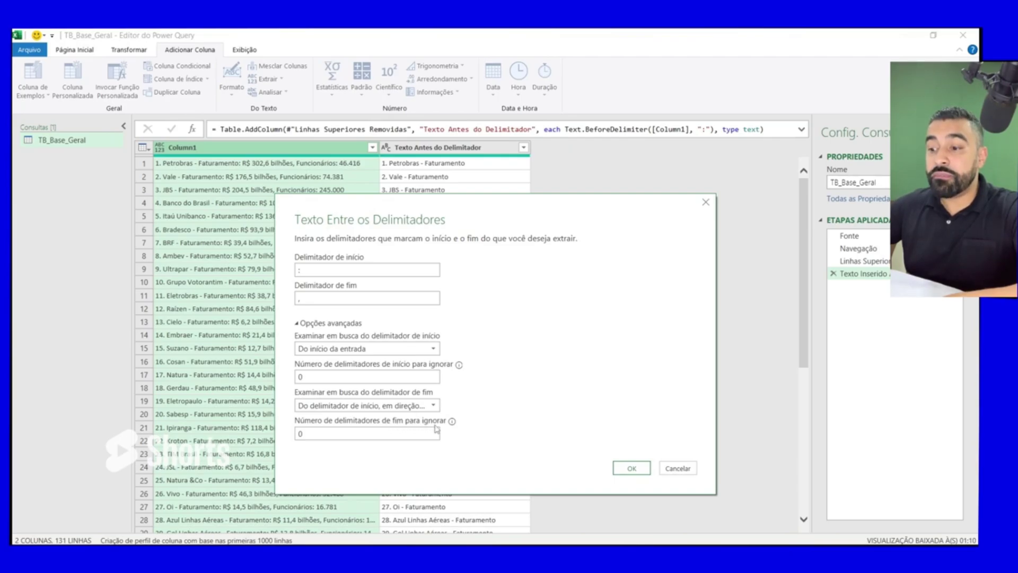
left_click_drag(348, 434, 284, 436)
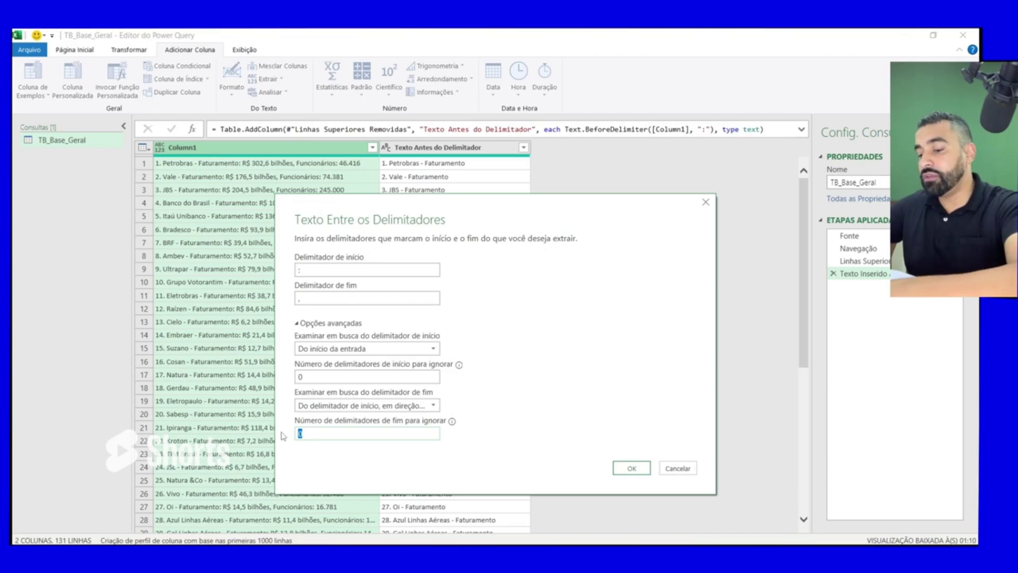
type("1")
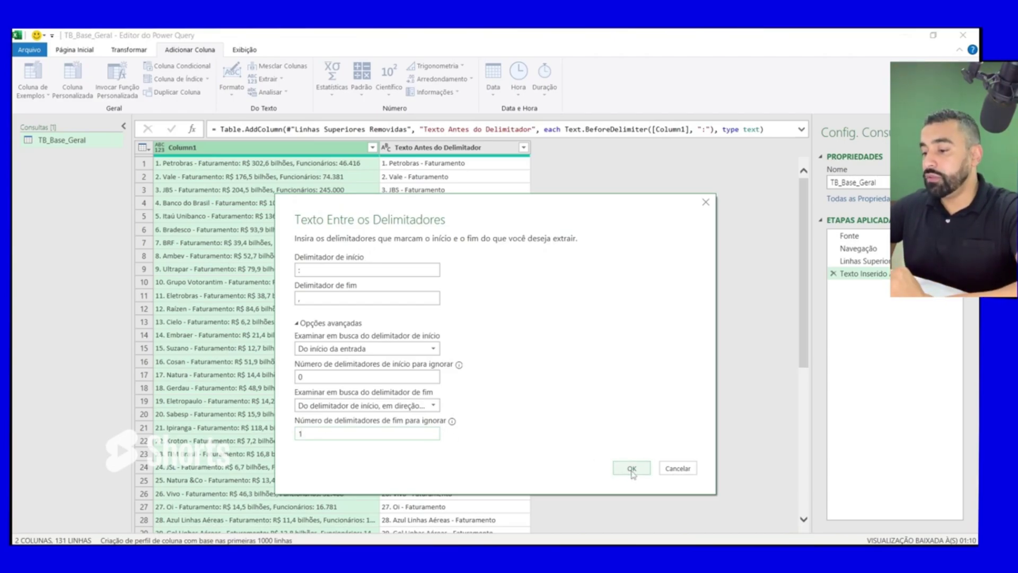
left_click(632, 470)
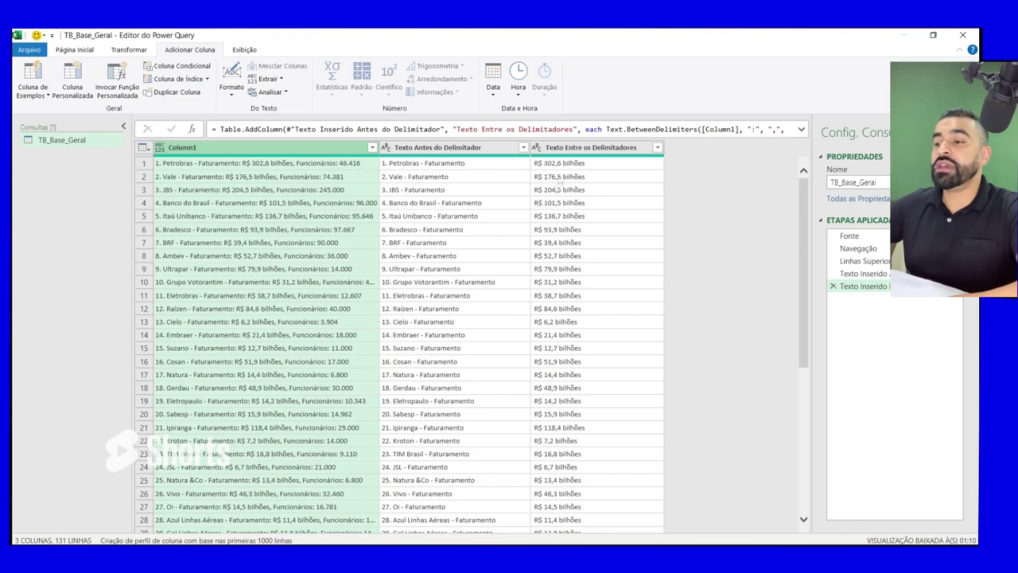
left_click(409, 150)
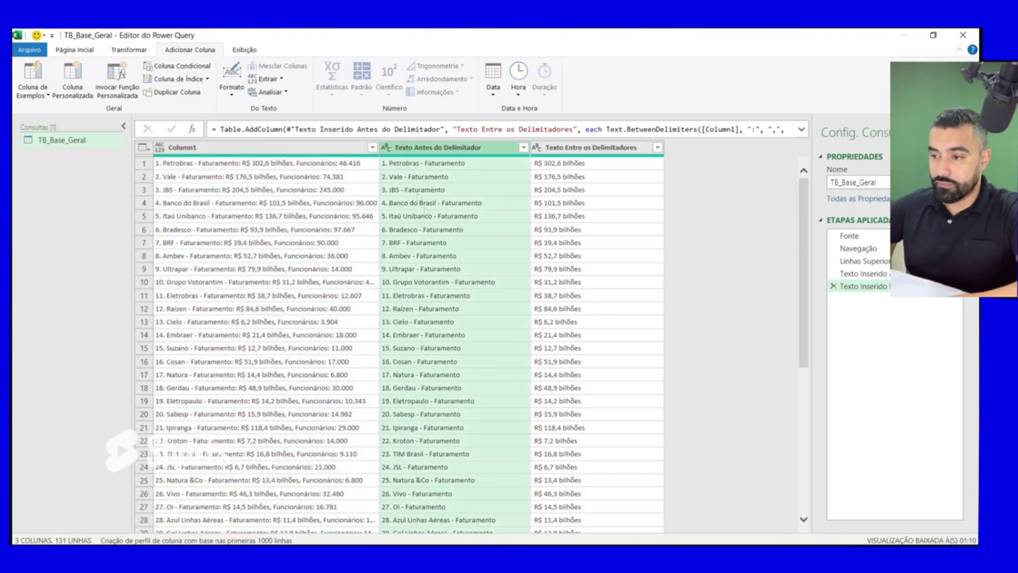
left_click(616, 149)
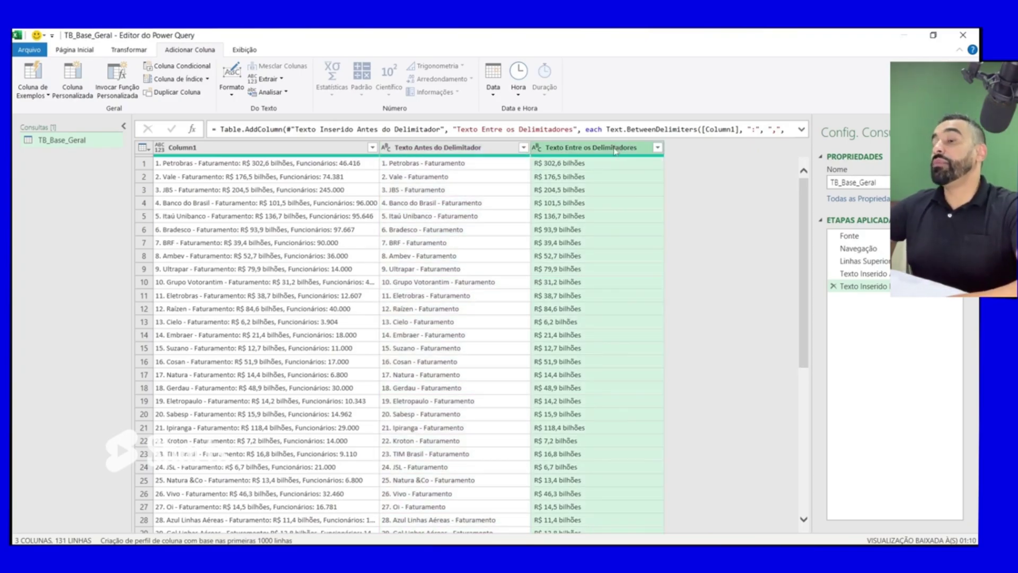